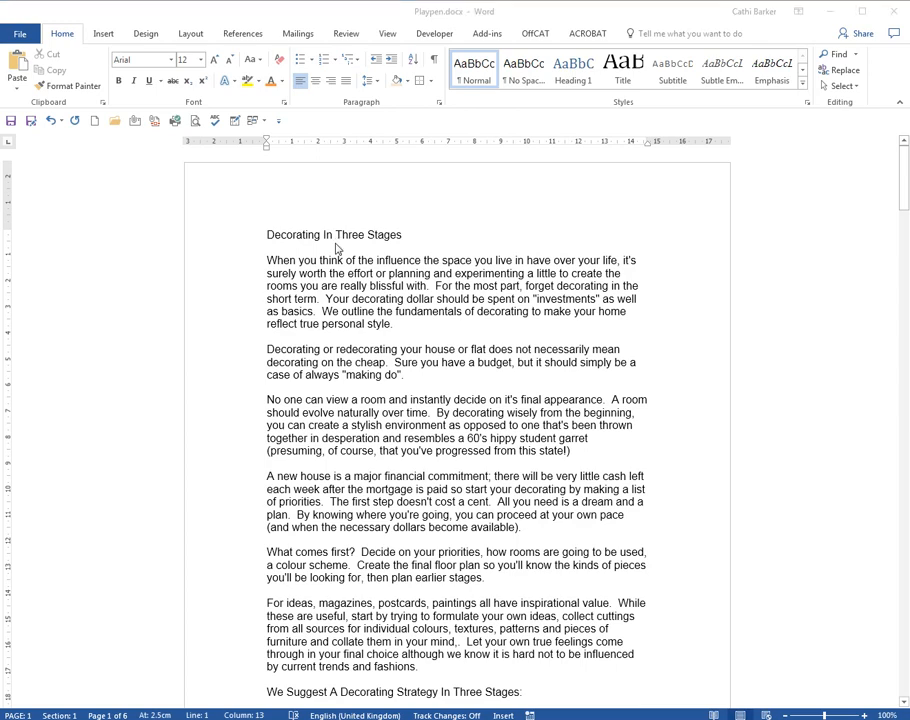
Create a blank document, enter "Color" and correct the flagged word to the suggested spelling "Colour".
{"action": "key", "text": "ctrl+n"}
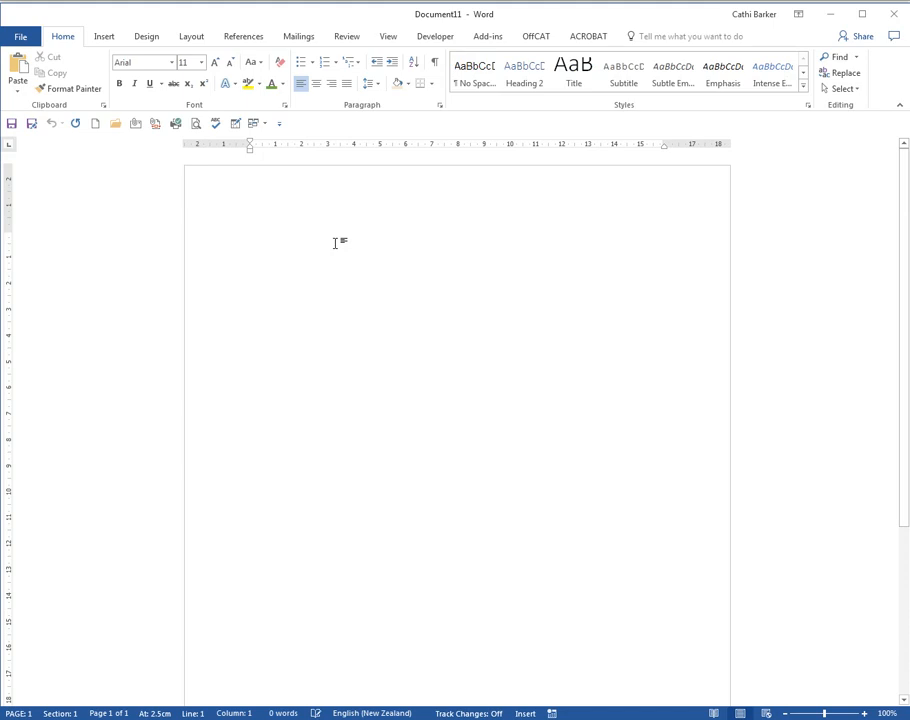
{"action": "type", "text": "color"}
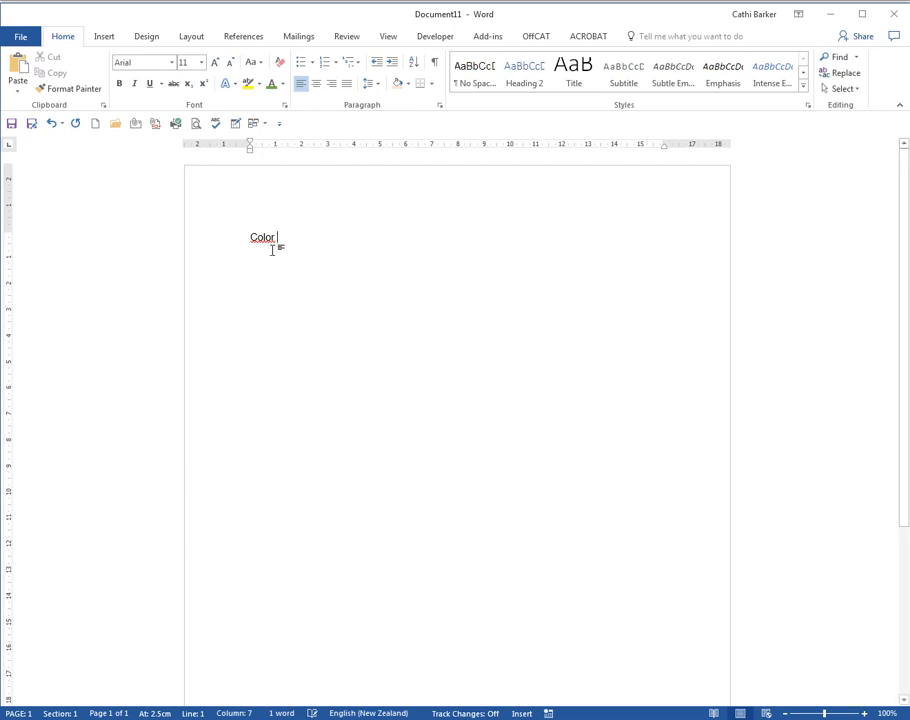
{"action": "right_click", "coordinate": [262, 238]}
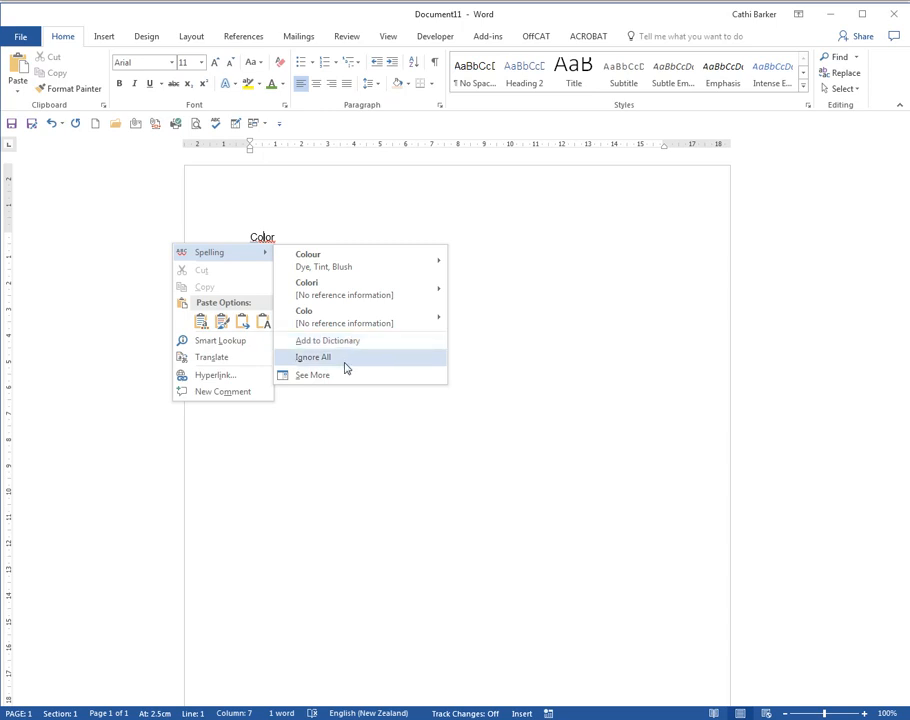
{"action": "left_click", "coordinate": [337, 262]}
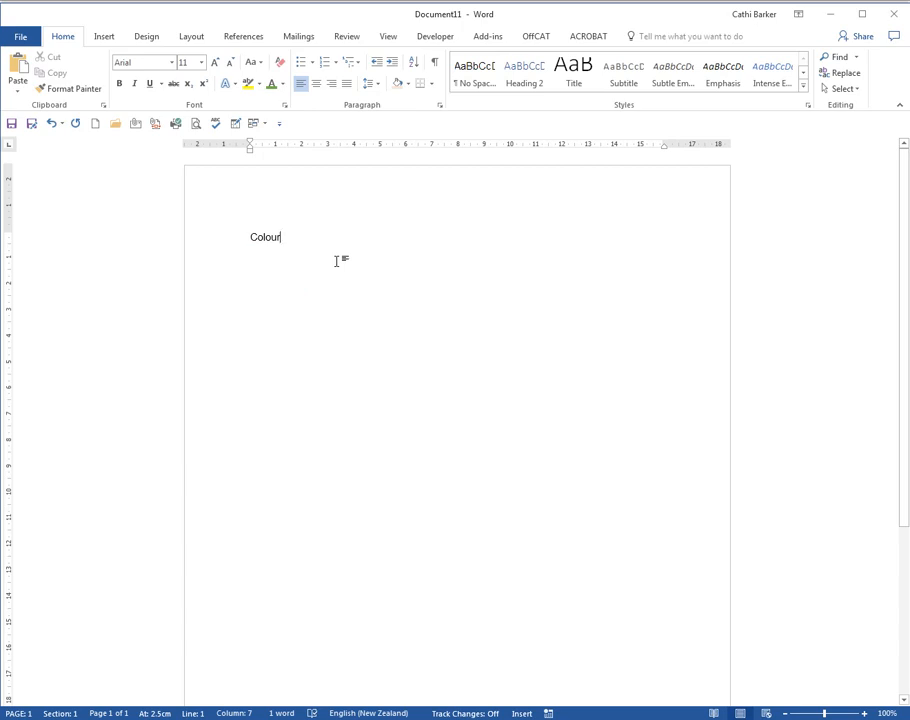
Close the new test document without saving it.
{"action": "key", "text": "alt+F4"}
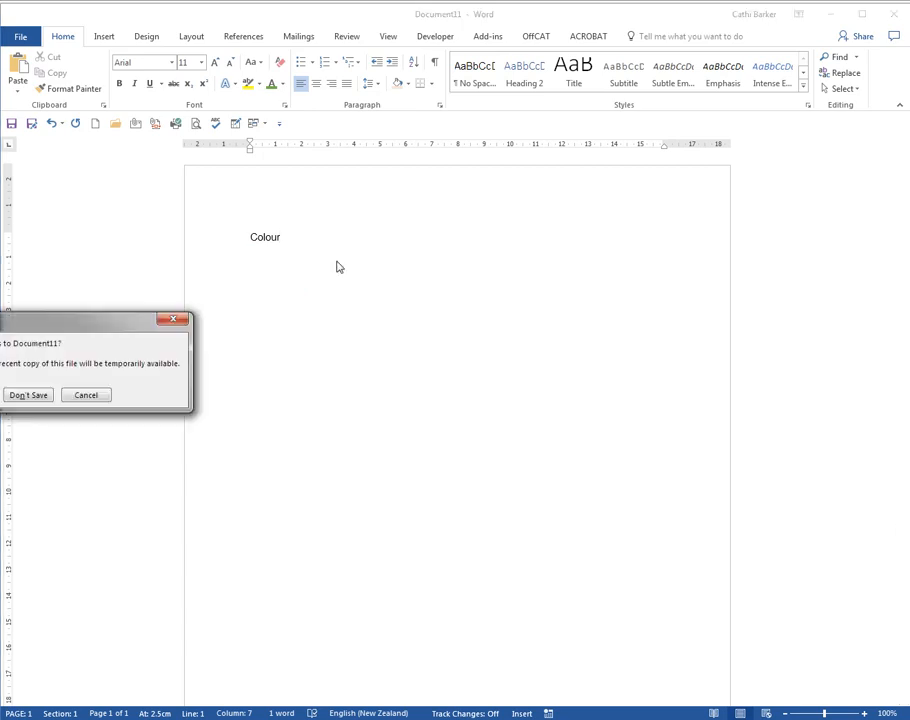
{"action": "left_click_drag", "start_coordinate": [91, 321], "coordinate": [431, 340]}
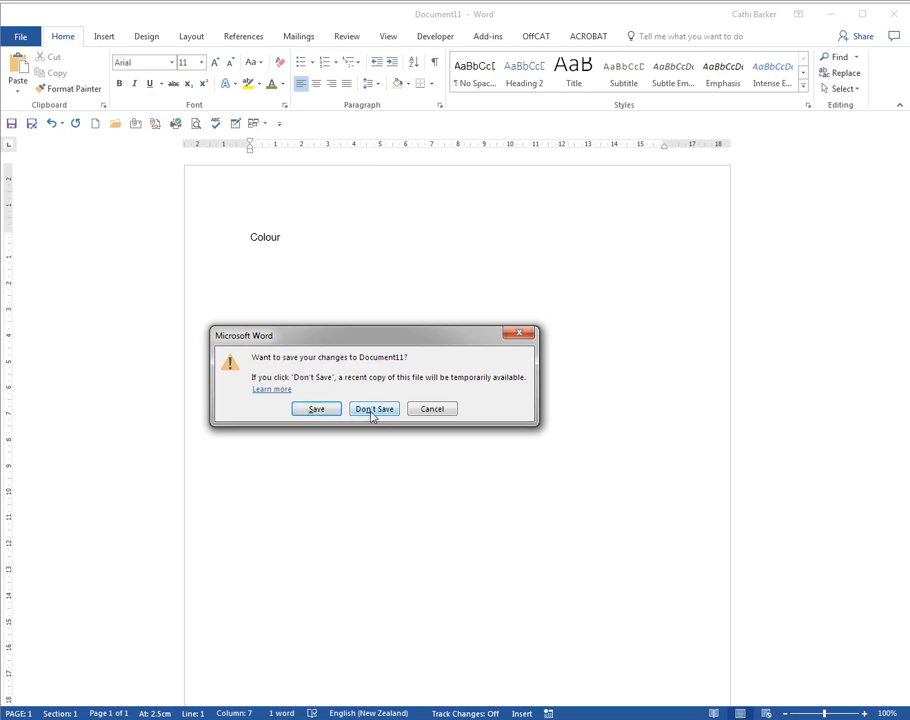
{"action": "left_click", "coordinate": [373, 409]}
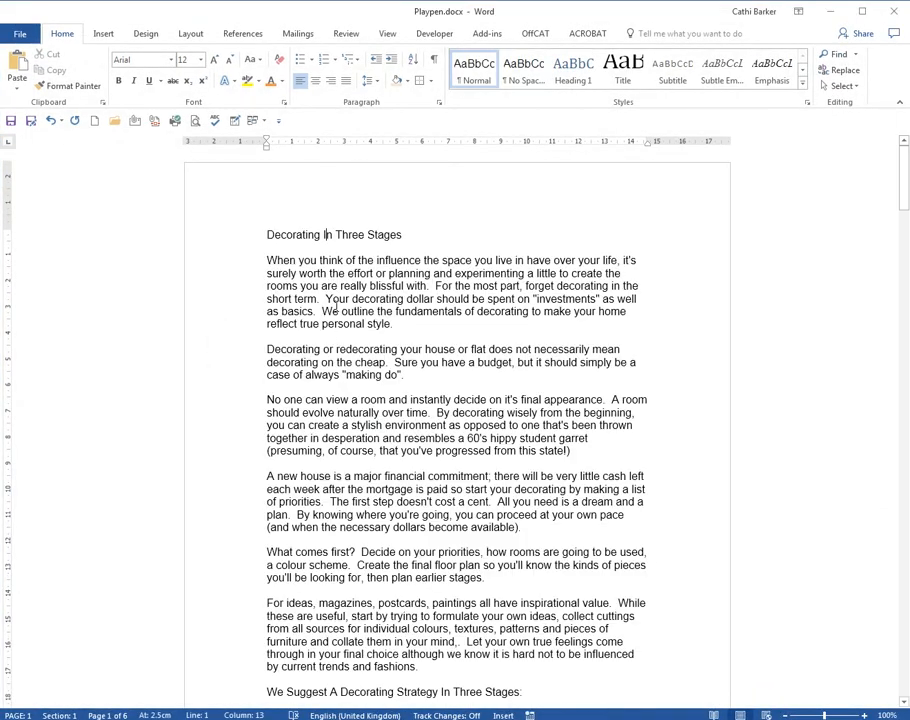
Run the spelling and grammar check from the start of Playpen.docx and change the flagged "it's" to "its".
{"action": "left_click", "coordinate": [376, 324]}
{"action": "left_click", "coordinate": [266, 235]}
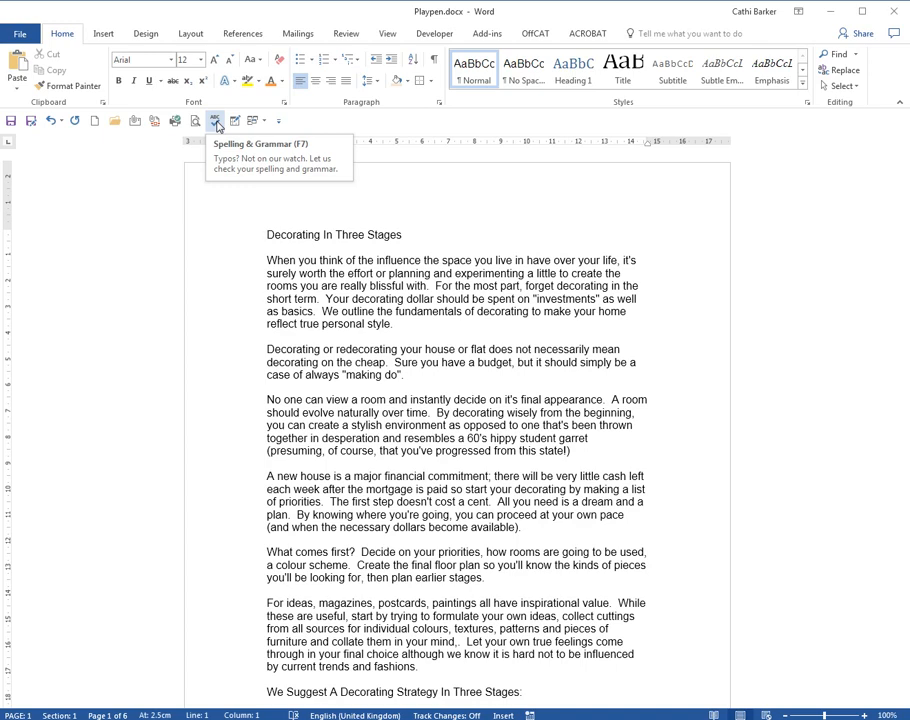
{"action": "left_click", "coordinate": [347, 34]}
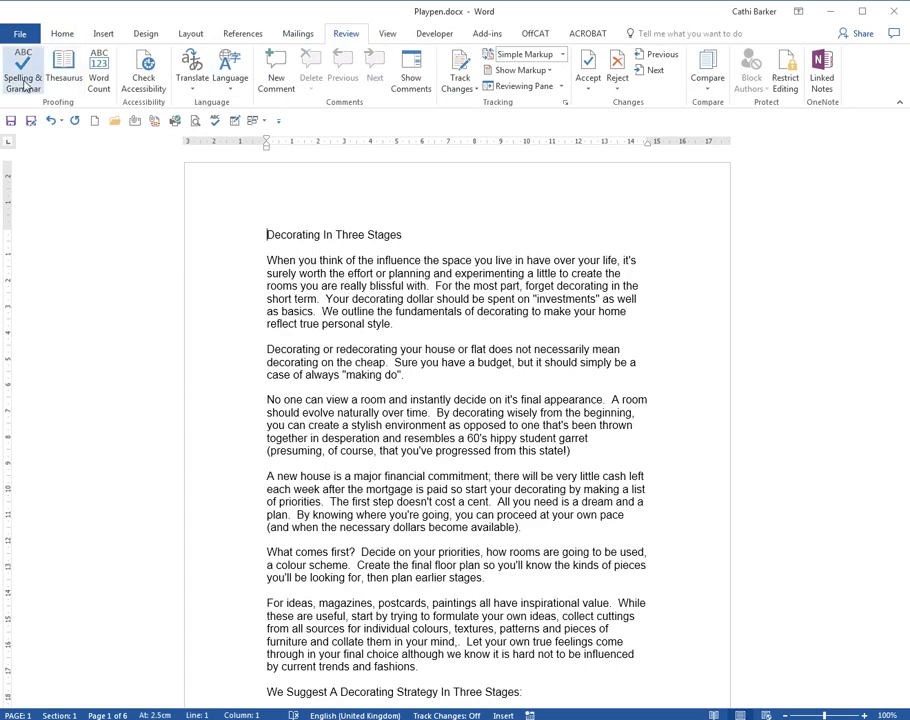
{"action": "left_click", "coordinate": [215, 121]}
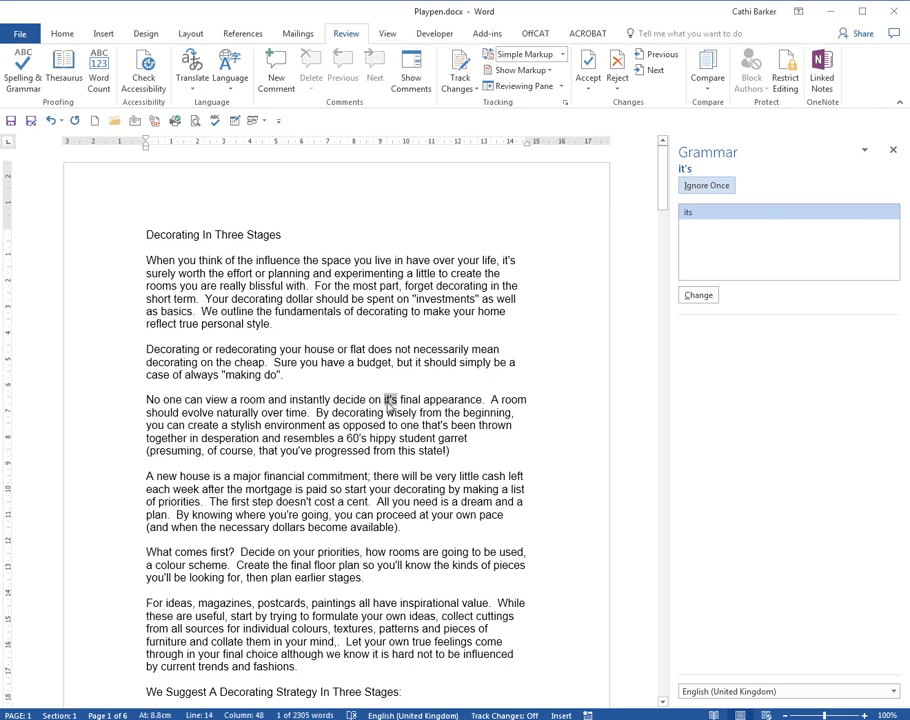
{"action": "left_click", "coordinate": [689, 217]}
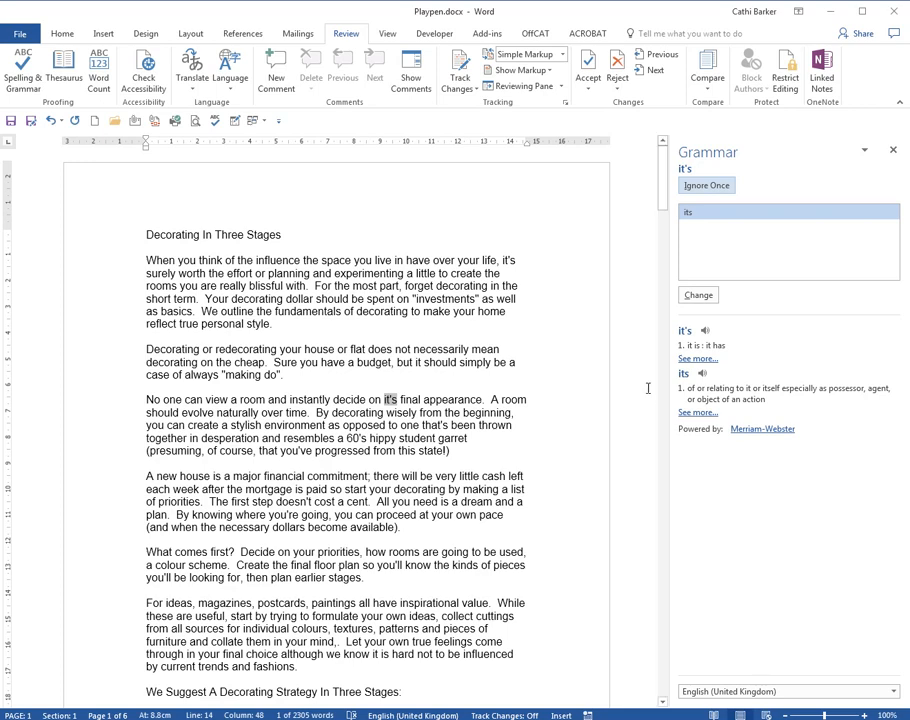
{"action": "left_click", "coordinate": [699, 296]}
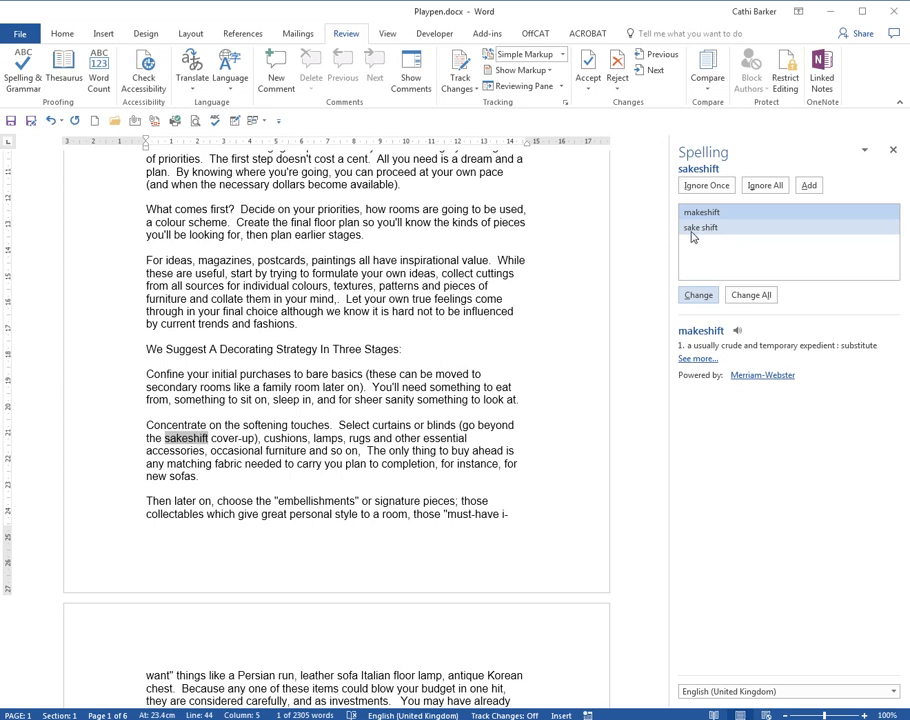
Play the pronunciation of "makeshift" and change all occurrences of "sakeshift" to it.
{"action": "left_click", "coordinate": [737, 331]}
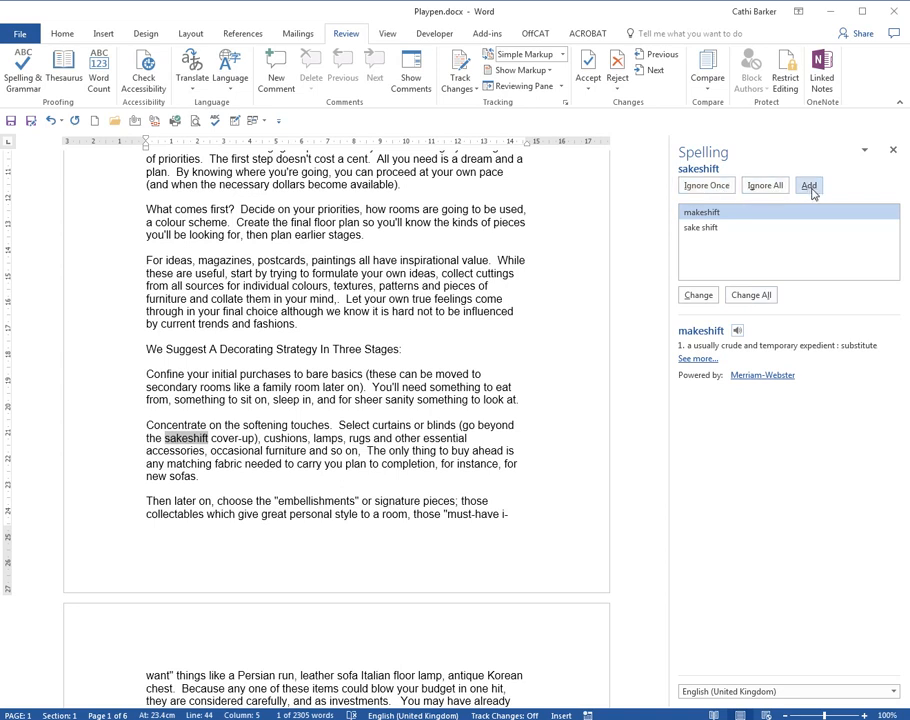
{"action": "left_click", "coordinate": [749, 296]}
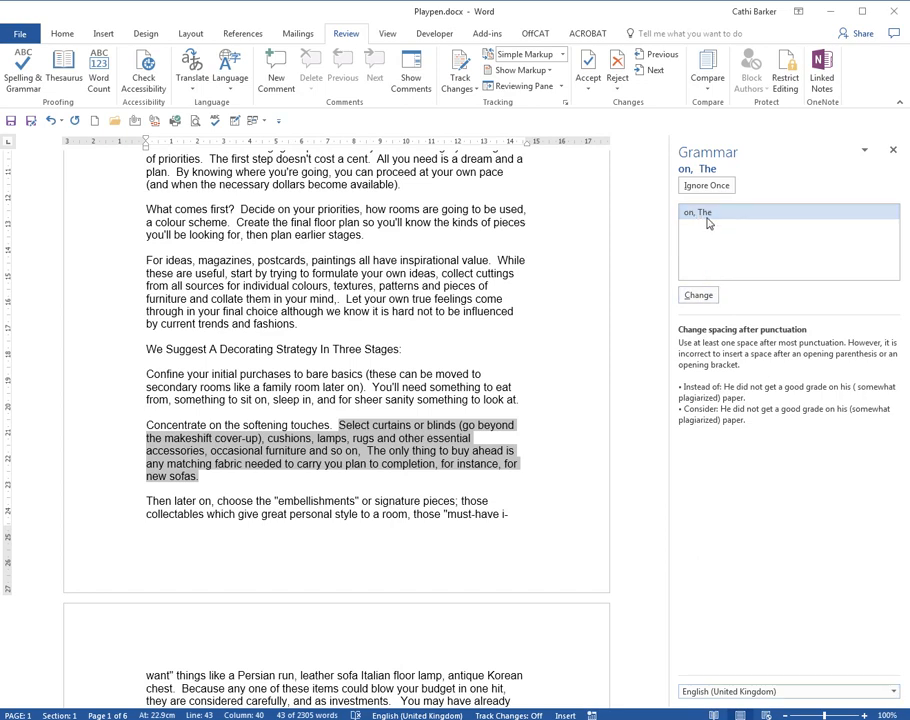
Replace the comma after "and so on" with a full stop, resume the check and change the flagged "i" to "I".
{"action": "left_click", "coordinate": [404, 446]}
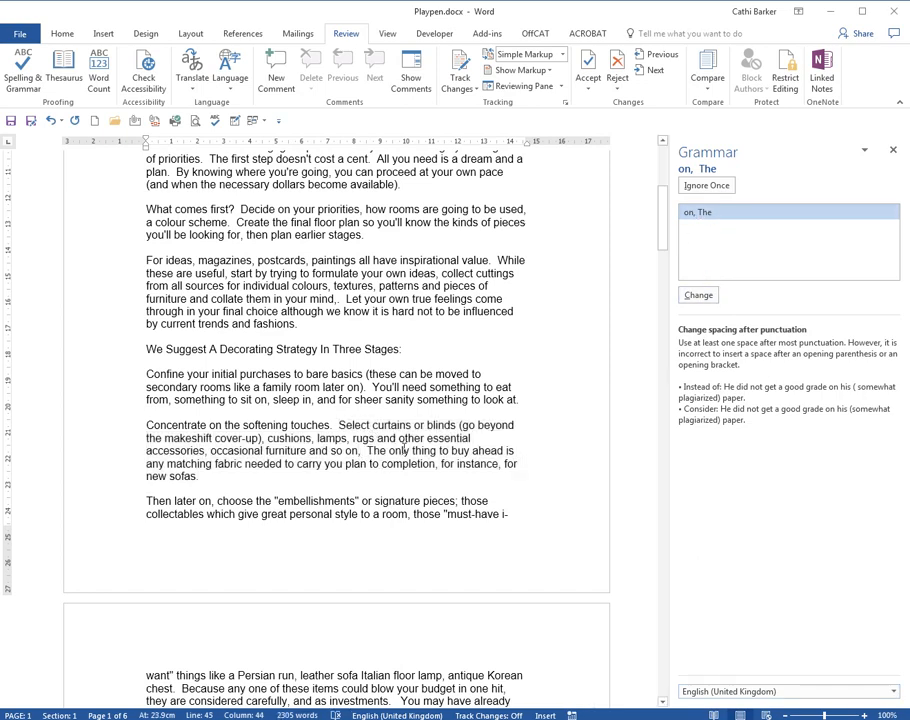
{"action": "key", "text": "Delete"}
{"action": "type", "text": "."}
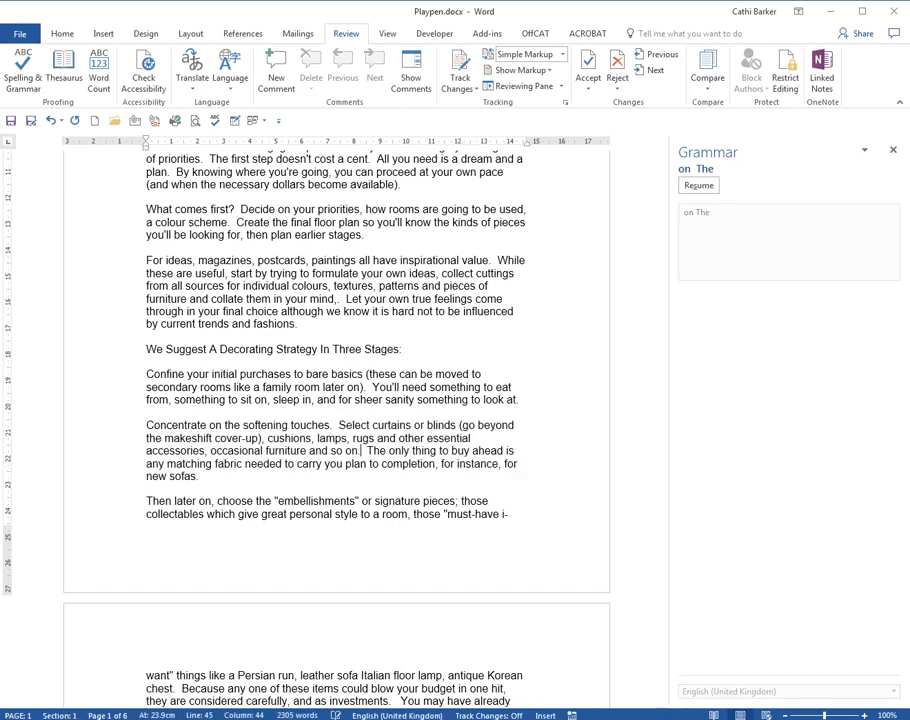
{"action": "left_click", "coordinate": [700, 187]}
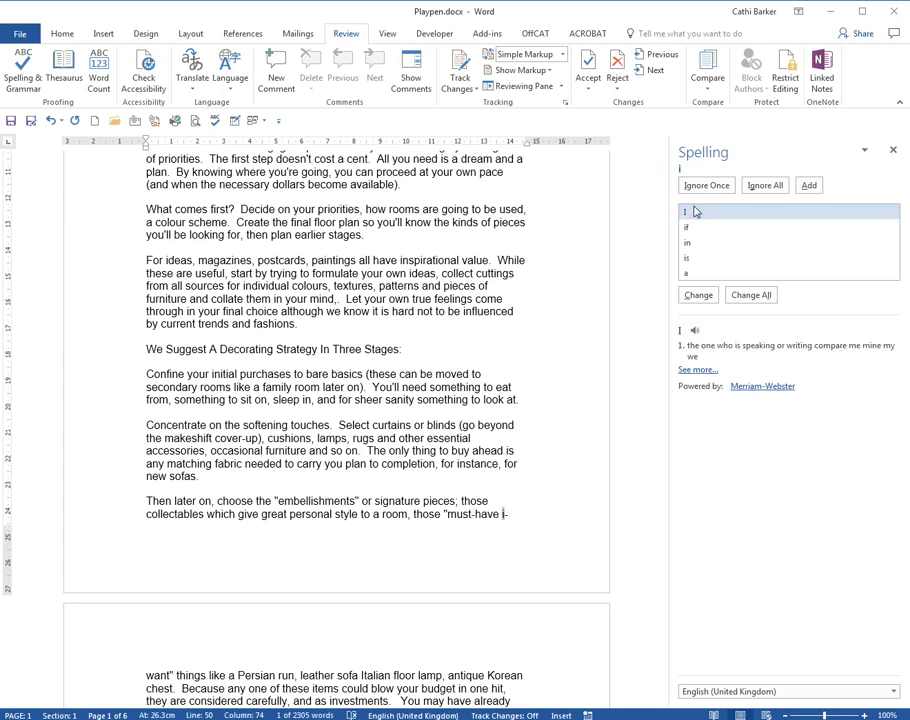
{"action": "left_click", "coordinate": [703, 296]}
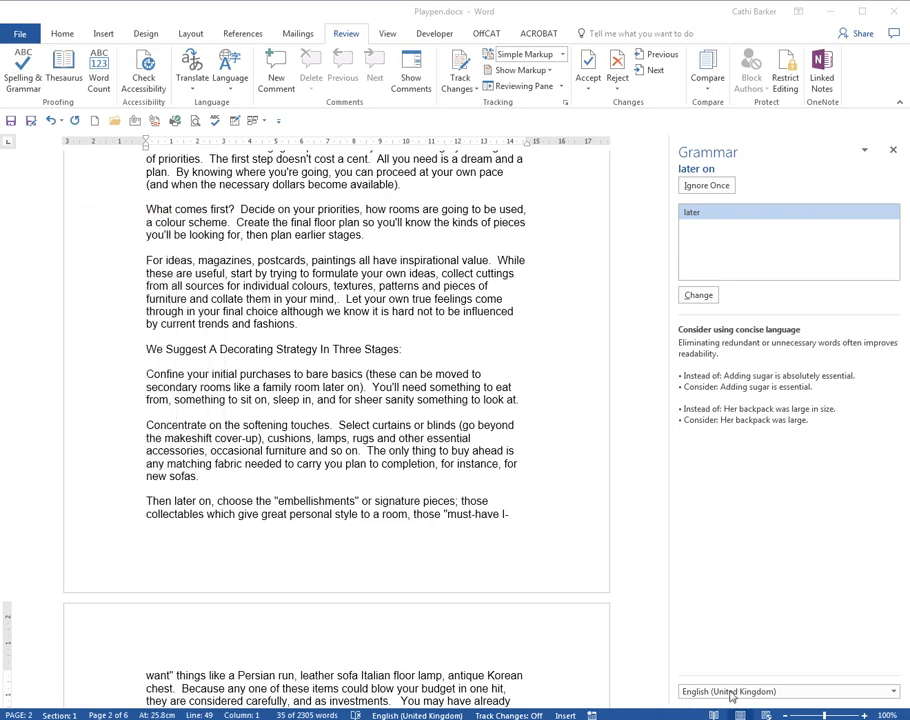
Set the proofing language of the flagged "Then later on" sentence to English (New Zealand) and end the grammar check.
{"action": "left_click", "coordinate": [894, 692]}
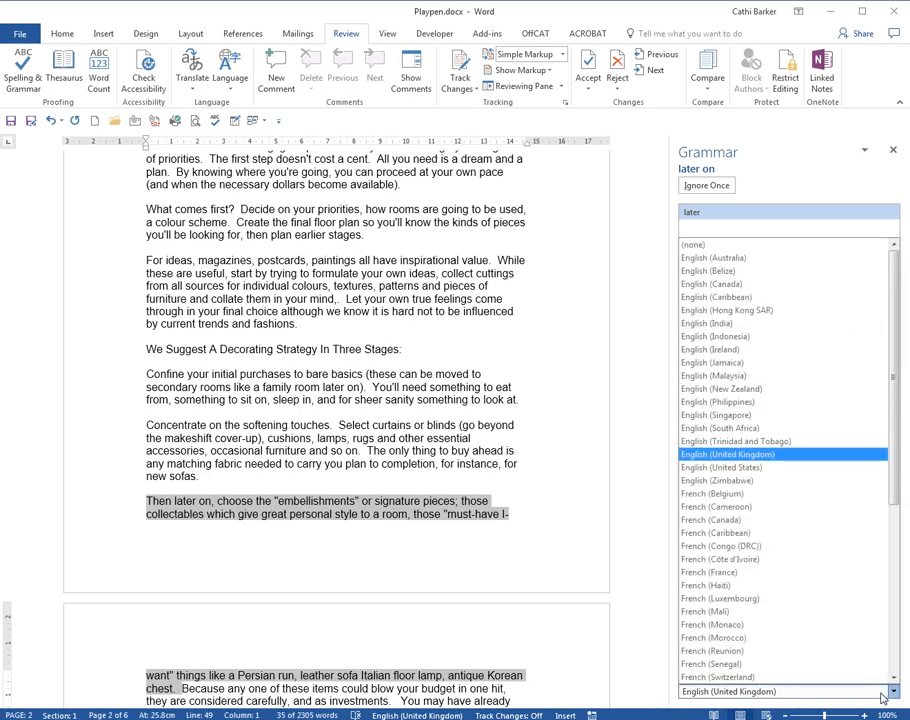
{"action": "left_click", "coordinate": [756, 389]}
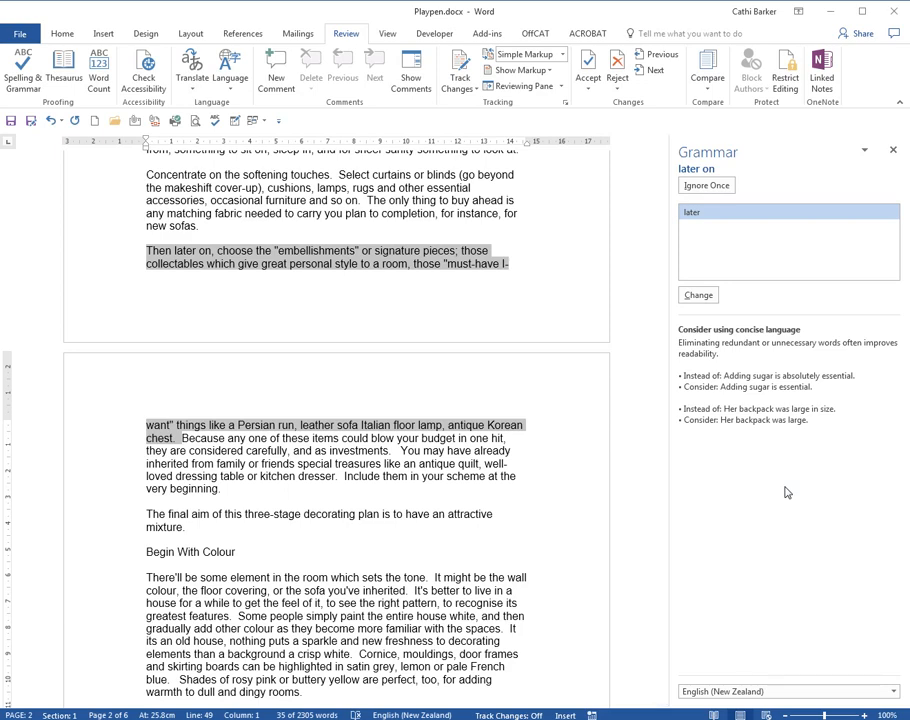
{"action": "left_click", "coordinate": [893, 152]}
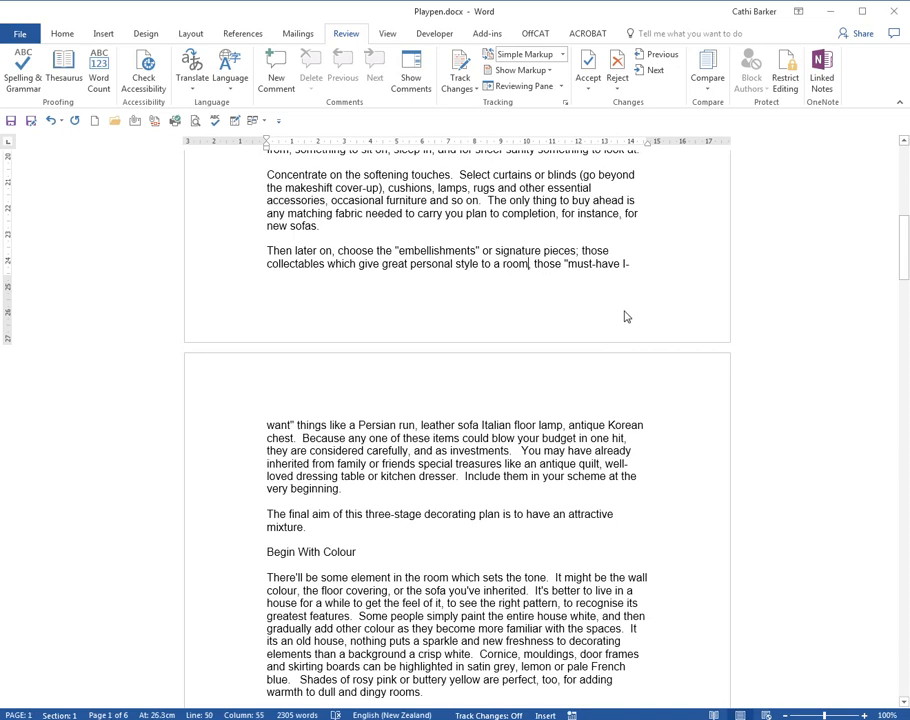
Look up "life" from the first paragraph in the Thesaurus and widen the pane to fit the full entries.
{"action": "key", "text": "ctrl+Home"}
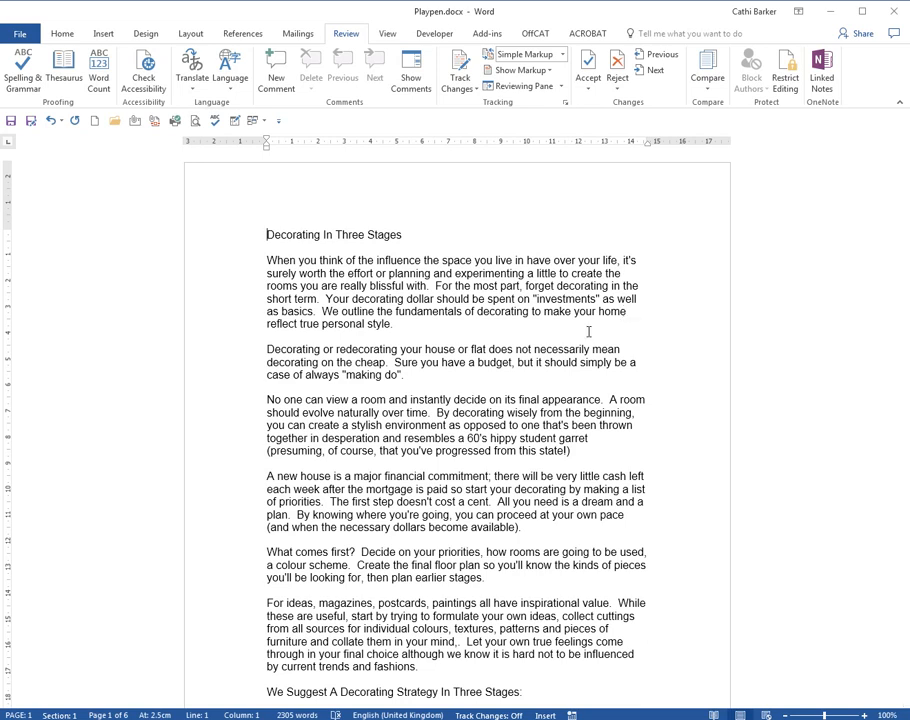
{"action": "double_click", "coordinate": [609, 260]}
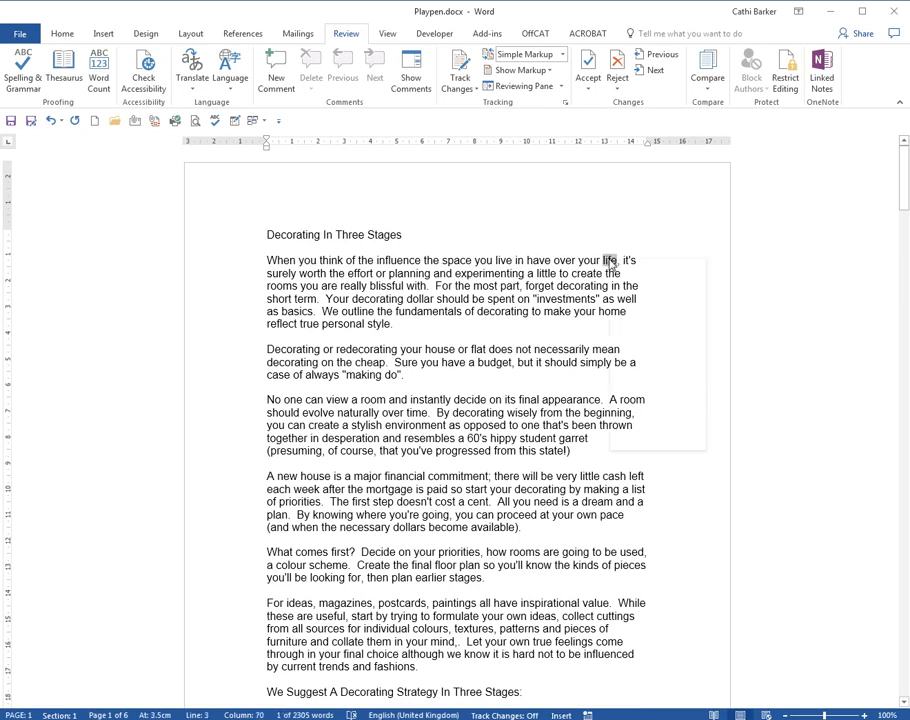
{"action": "right_click", "coordinate": [612, 262]}
{"action": "mouse_move", "coordinate": [659, 391]}
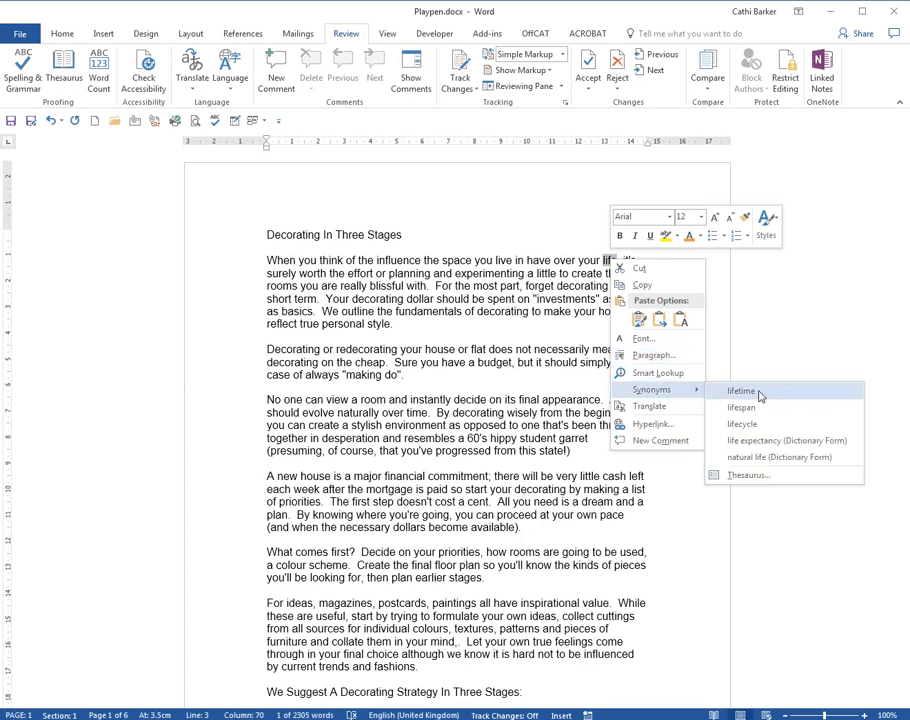
{"action": "left_click", "coordinate": [769, 481]}
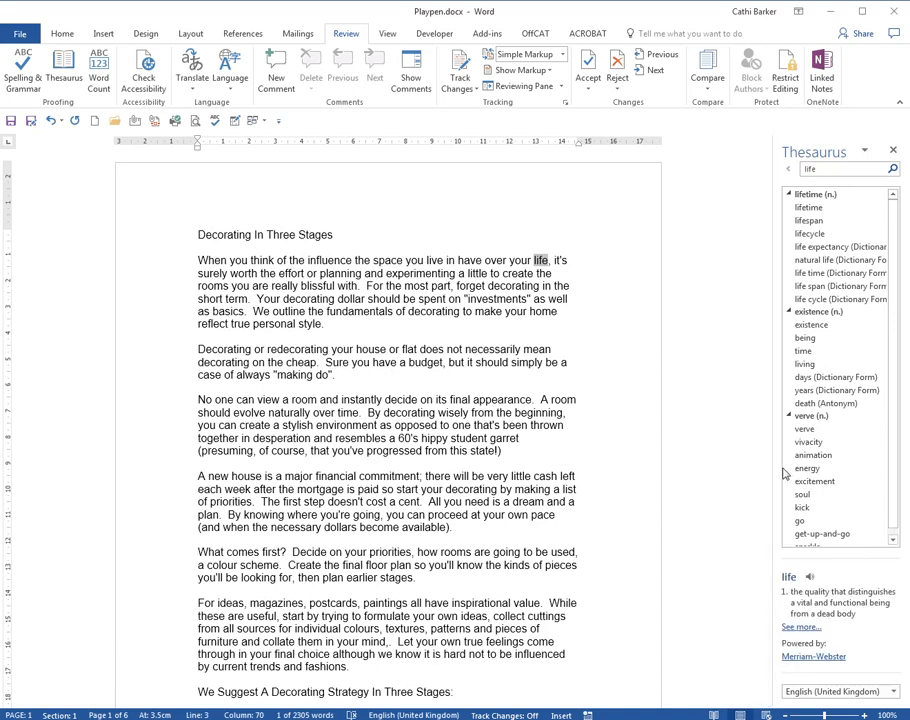
{"action": "left_click_drag", "start_coordinate": [764, 472], "coordinate": [740, 472]}
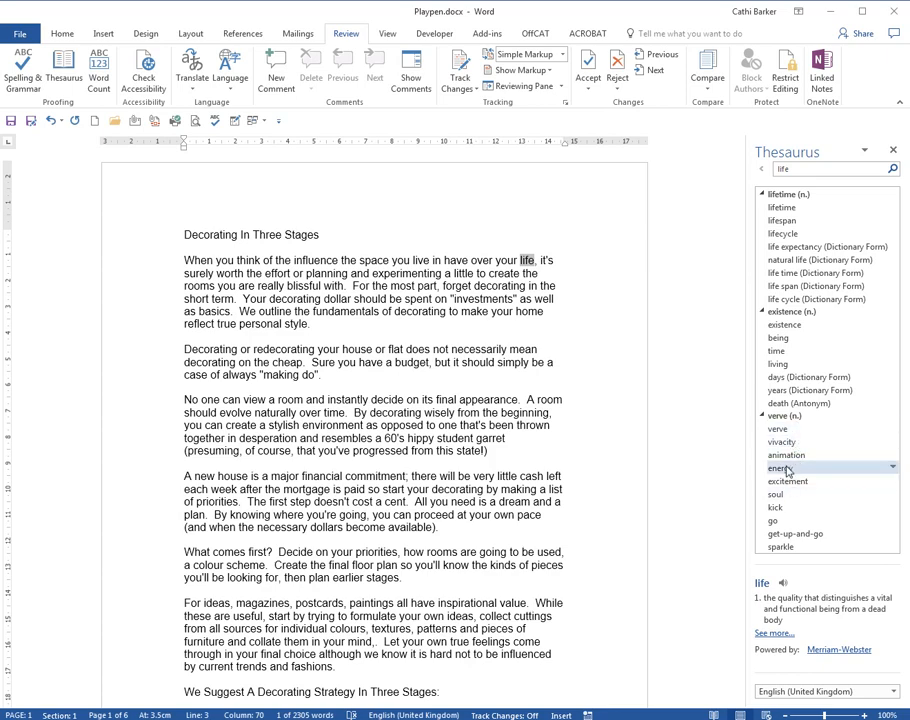
Browse the further synonyms of "energy" and "existence", returning to the thesaurus entries for "life".
{"action": "left_click", "coordinate": [893, 468]}
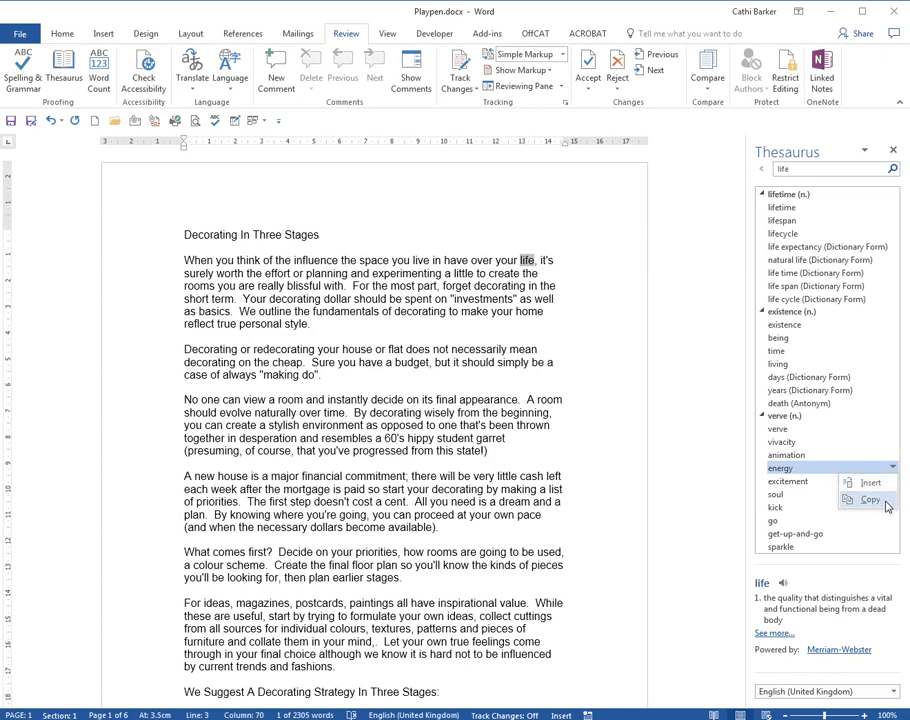
{"action": "left_click", "coordinate": [808, 470]}
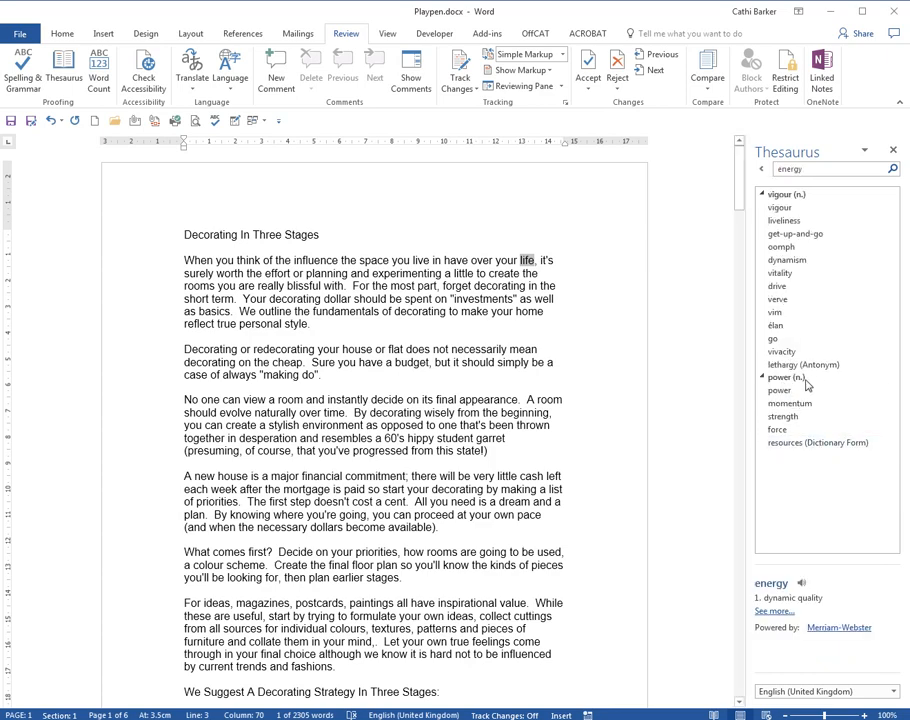
{"action": "left_click", "coordinate": [762, 171]}
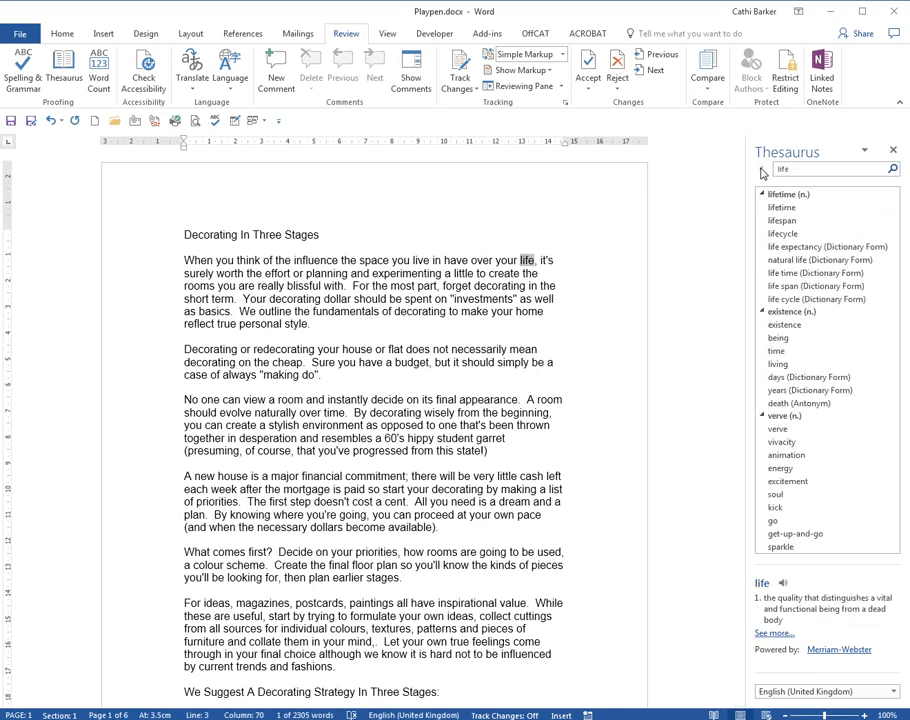
{"action": "left_click", "coordinate": [790, 326]}
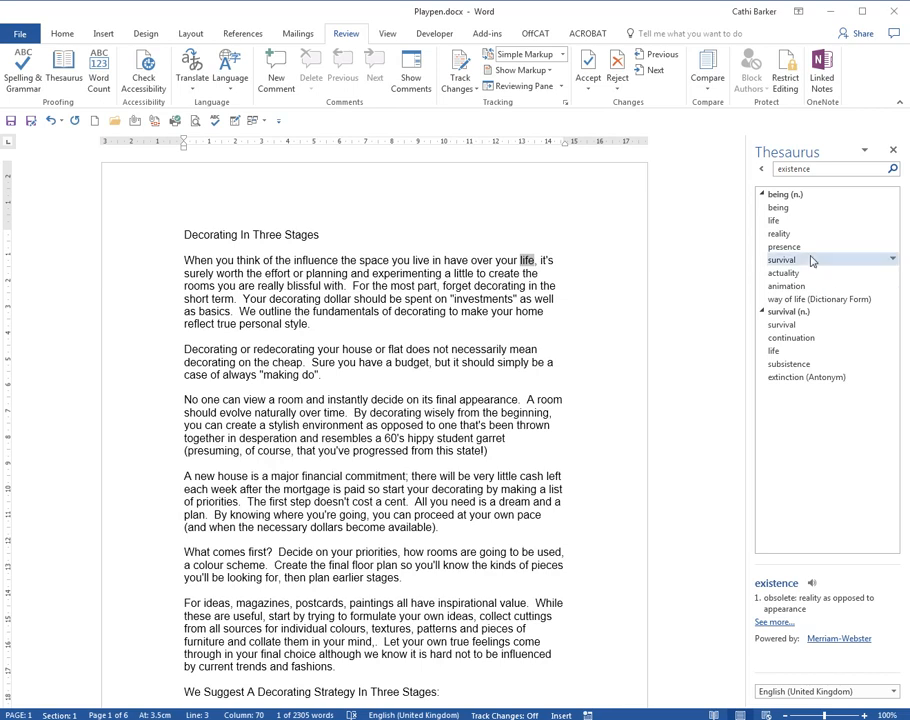
{"action": "left_click", "coordinate": [761, 169]}
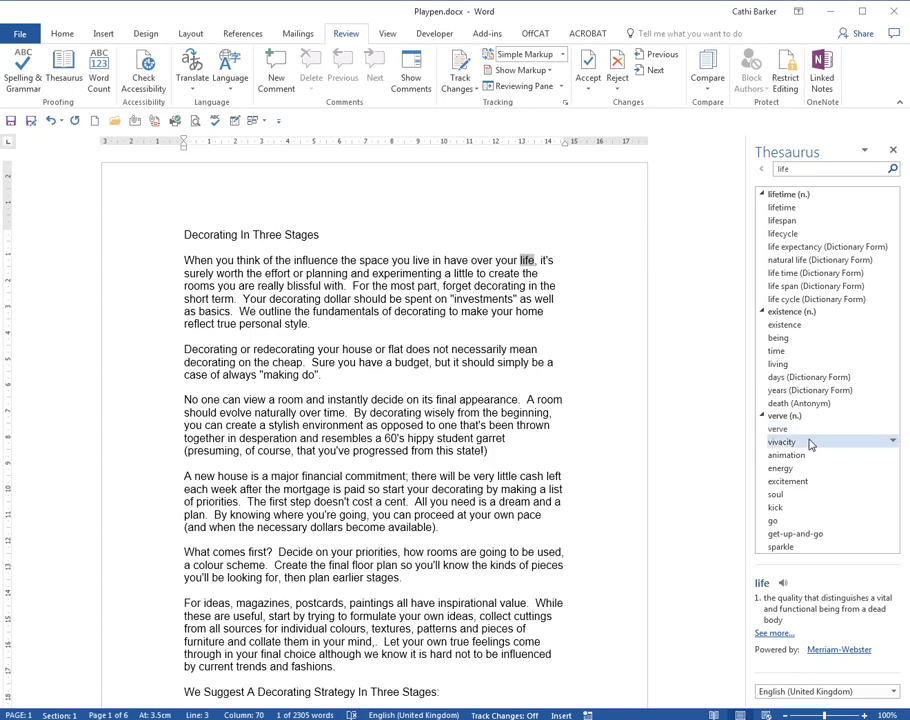
Replace "life" in the first paragraph with the synonym "energy" and close the Thesaurus.
{"action": "left_click", "coordinate": [893, 468]}
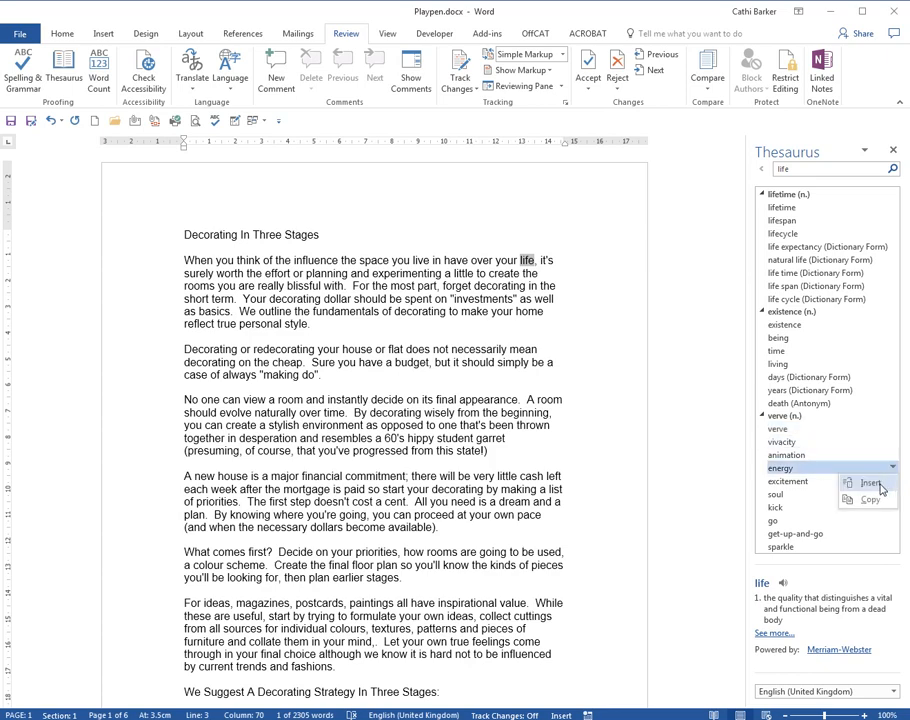
{"action": "left_click", "coordinate": [880, 487]}
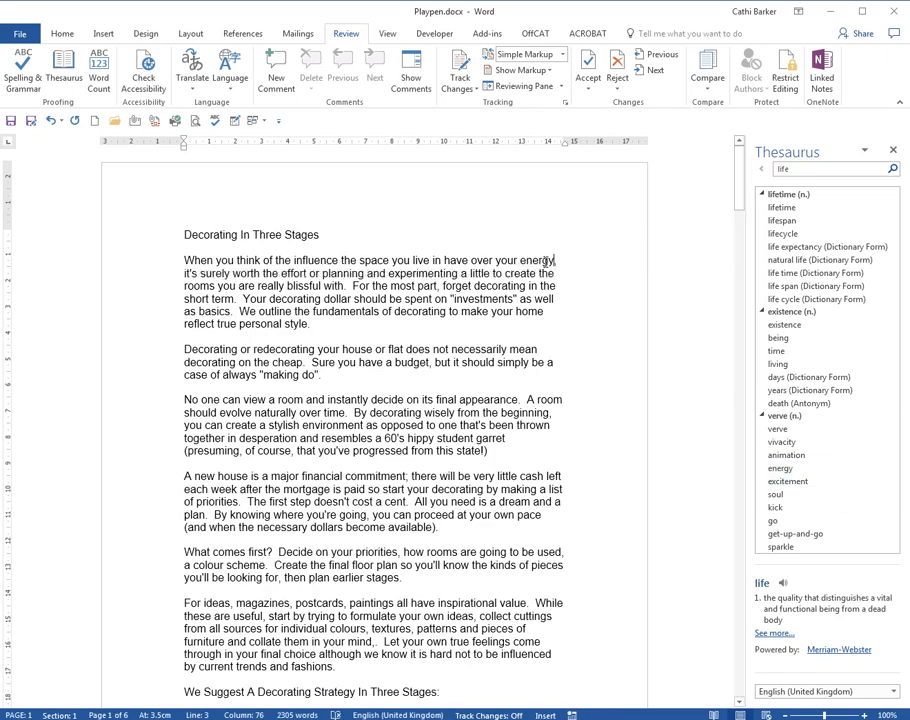
{"action": "left_click", "coordinate": [893, 150]}
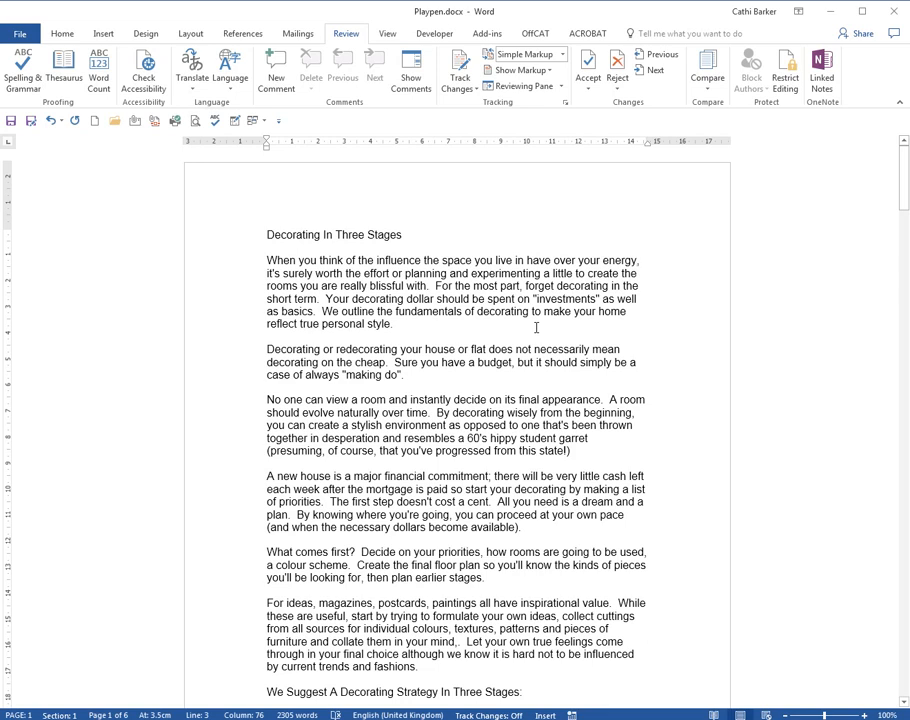
Replace "space" in the first paragraph with the thesaurus synonym "area" and close the Thesaurus.
{"action": "double_click", "coordinate": [457, 262]}
{"action": "right_click", "coordinate": [458, 263]}
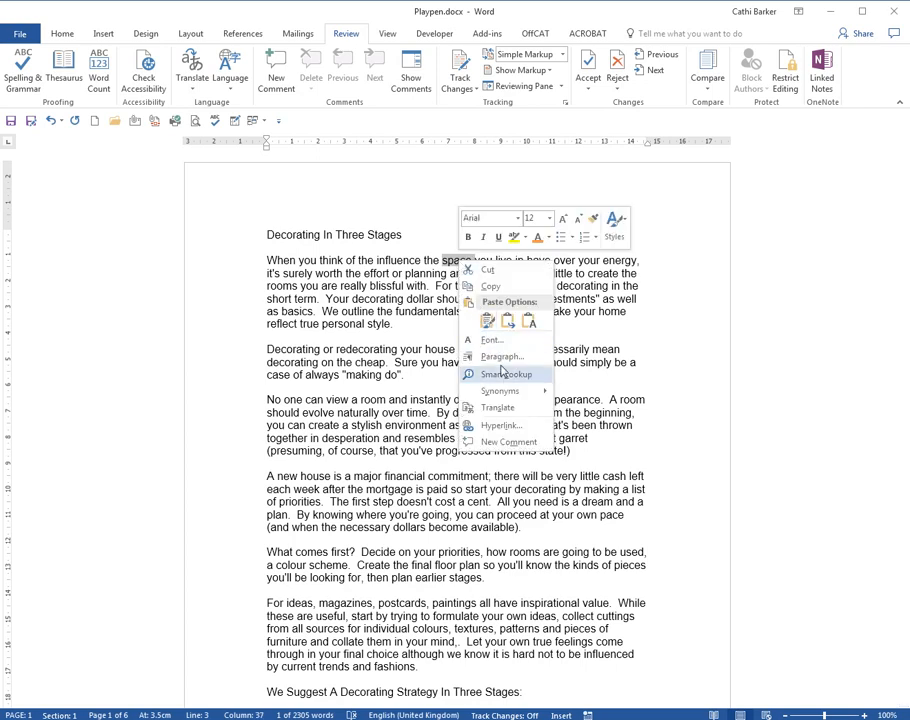
{"action": "mouse_move", "coordinate": [510, 393]}
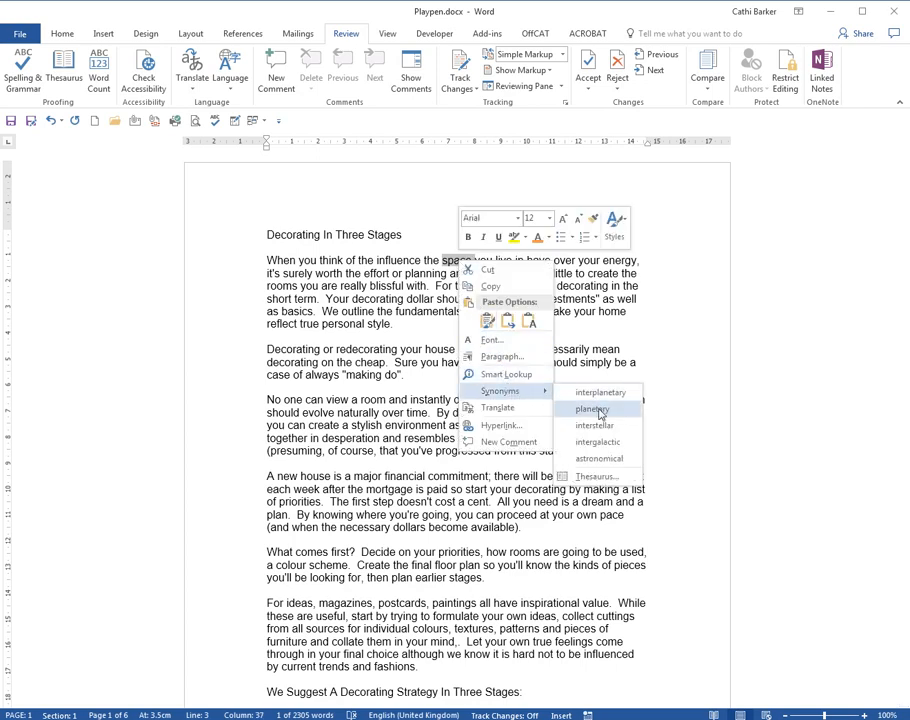
{"action": "left_click", "coordinate": [605, 478]}
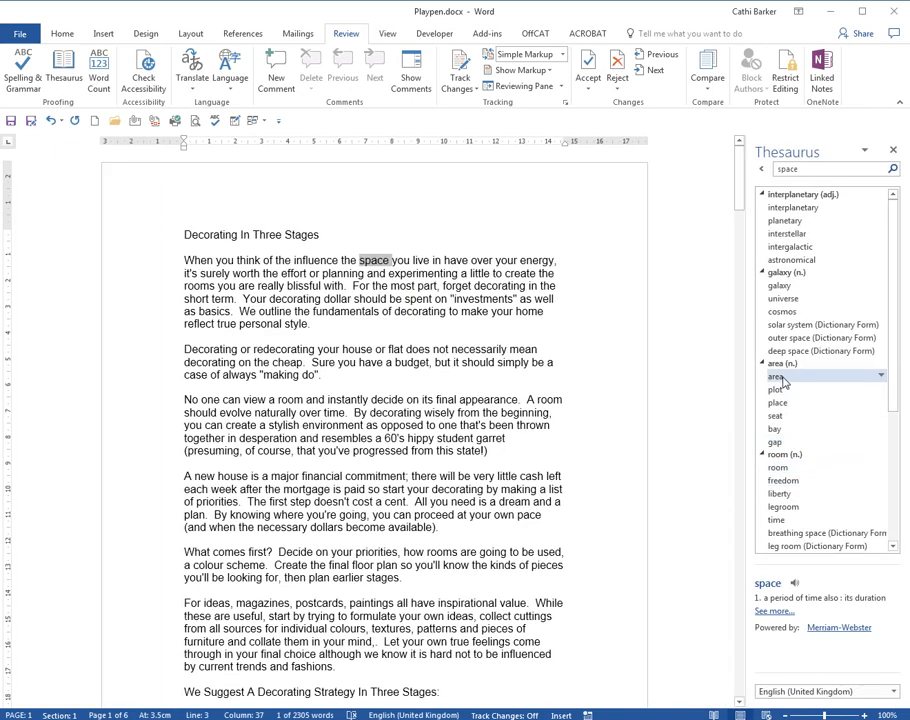
{"action": "left_click", "coordinate": [879, 377]}
{"action": "left_click", "coordinate": [862, 391]}
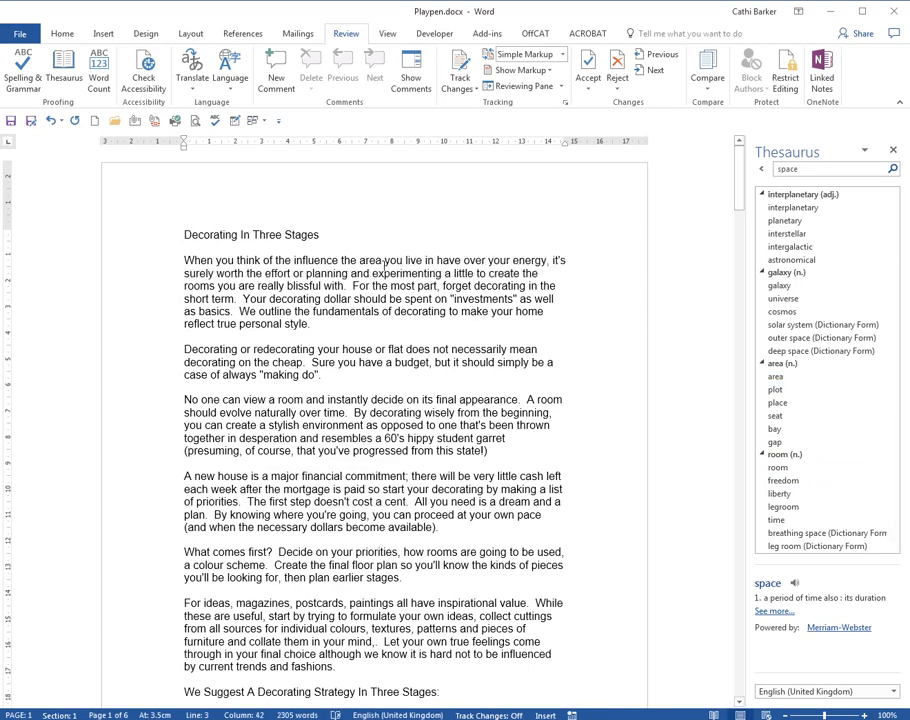
{"action": "left_click", "coordinate": [893, 150]}
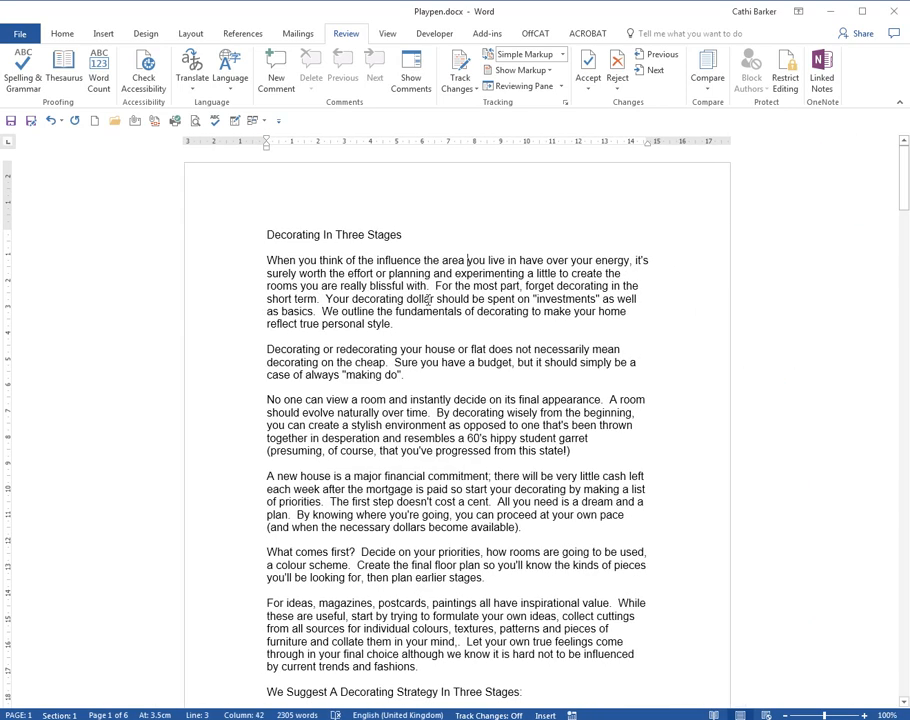
{"action": "left_click", "coordinate": [425, 299]}
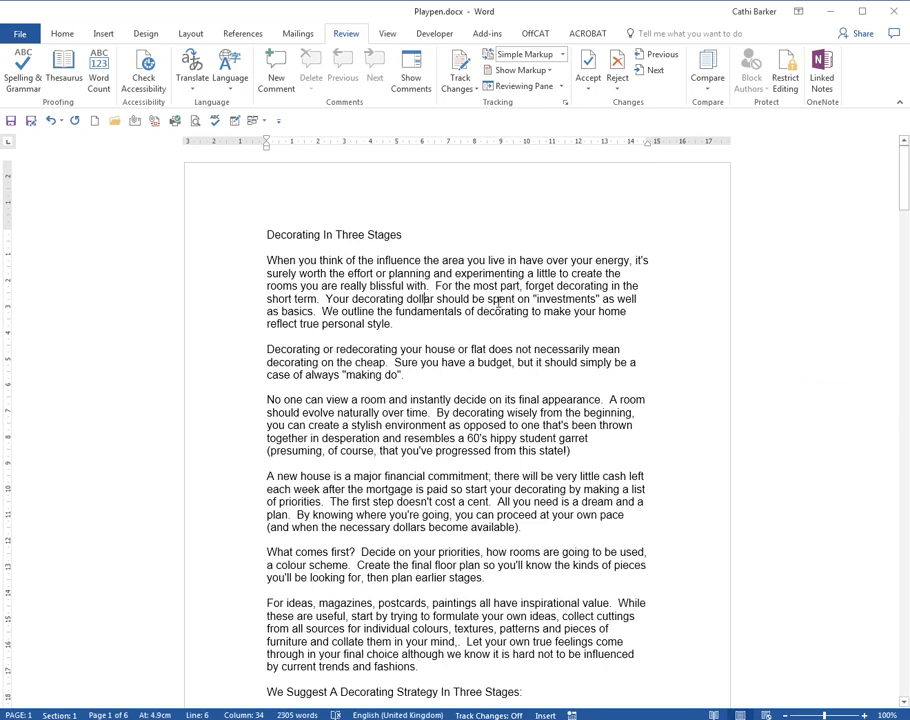